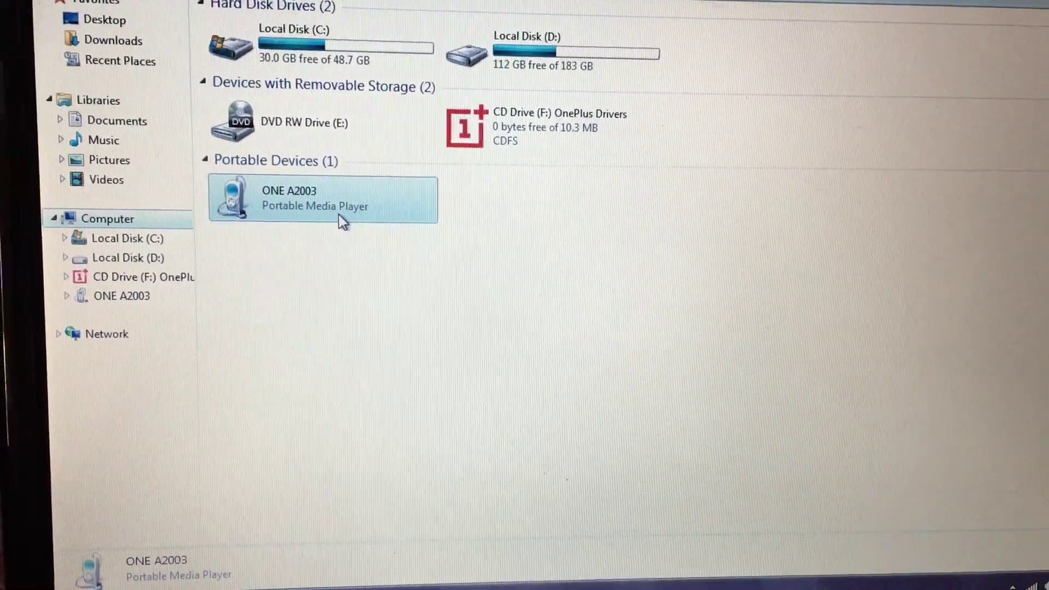
Step: Open the ONE A2003 phone from the Computer view, which shows 0 items
double_click(338, 218)
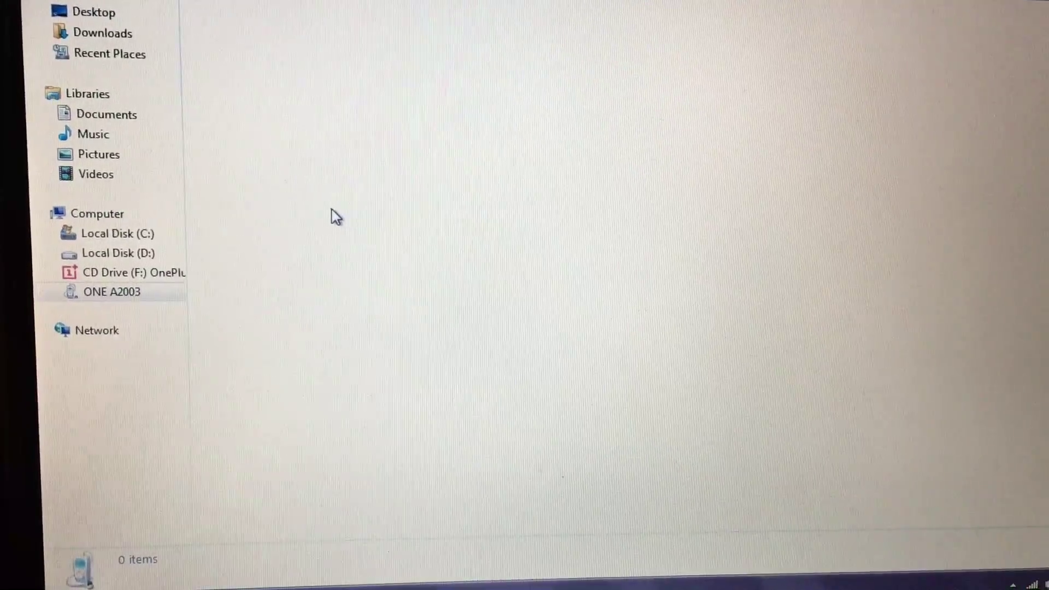